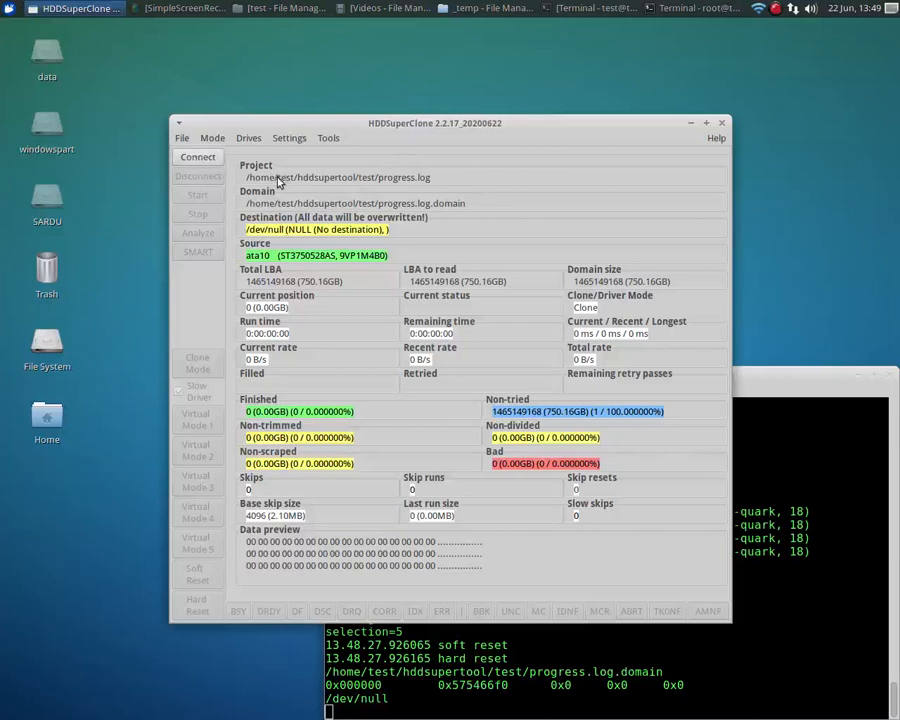
Connect the ST3750528AS source drive and review its SMART data
click(197, 158)
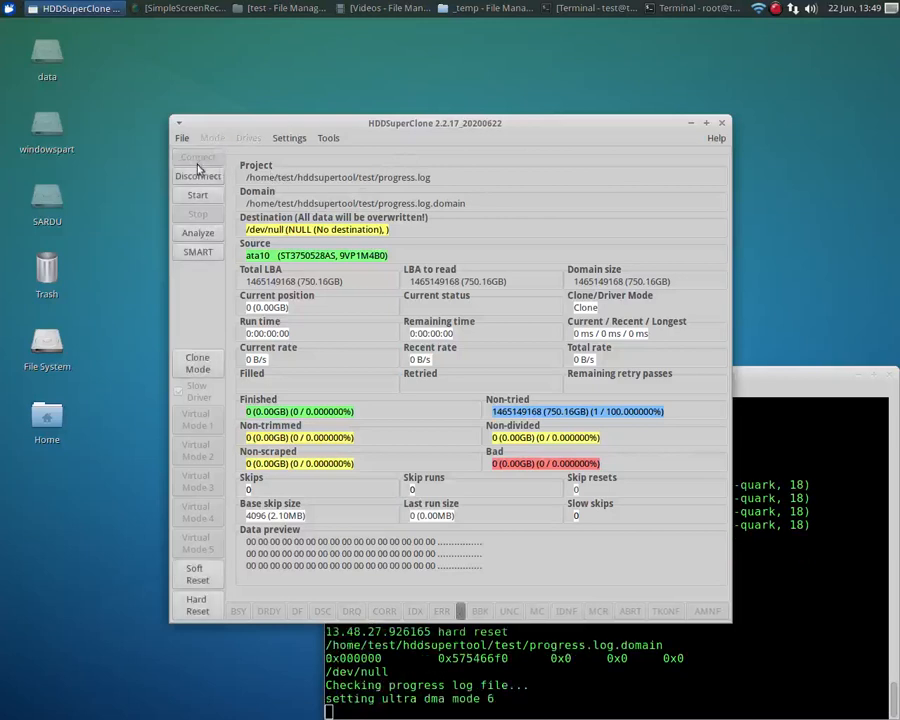
click(198, 253)
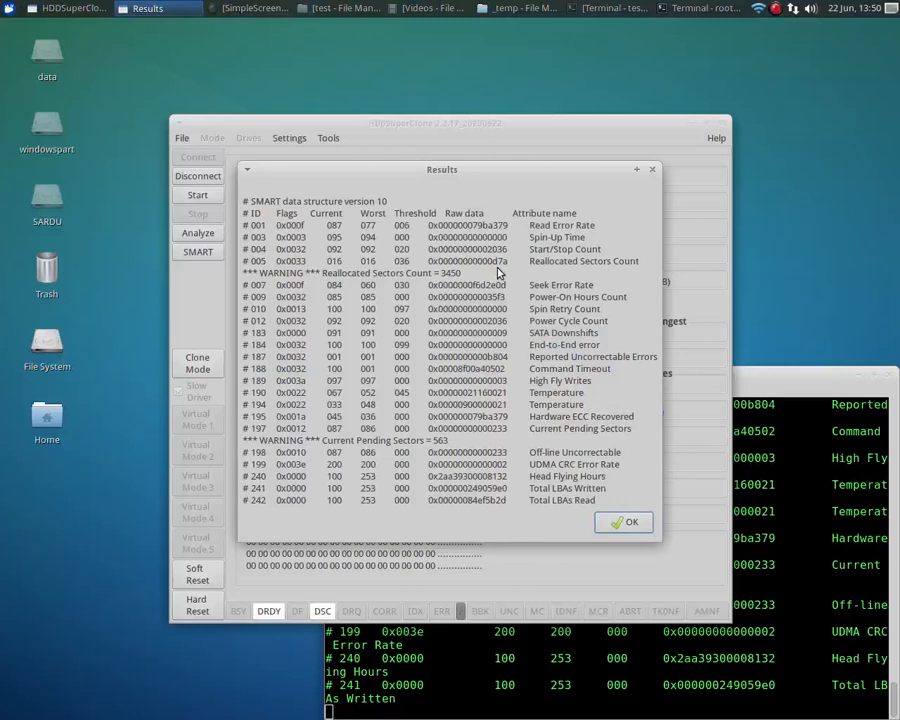
click(625, 523)
Analyze the ST3750528AS source drive, dismiss the results and start a second analysis
click(198, 232)
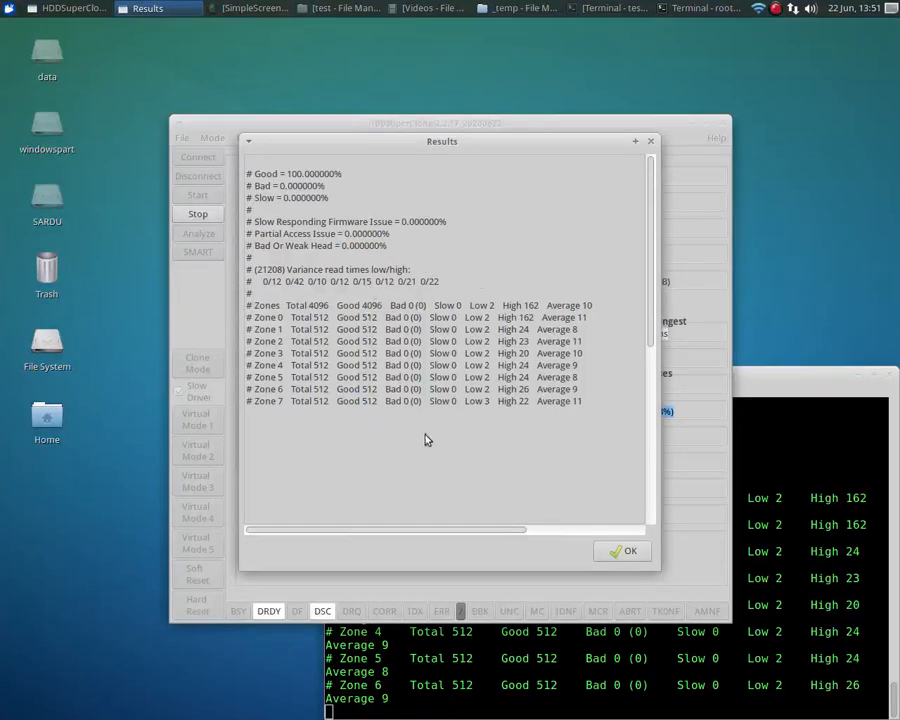
click(644, 552)
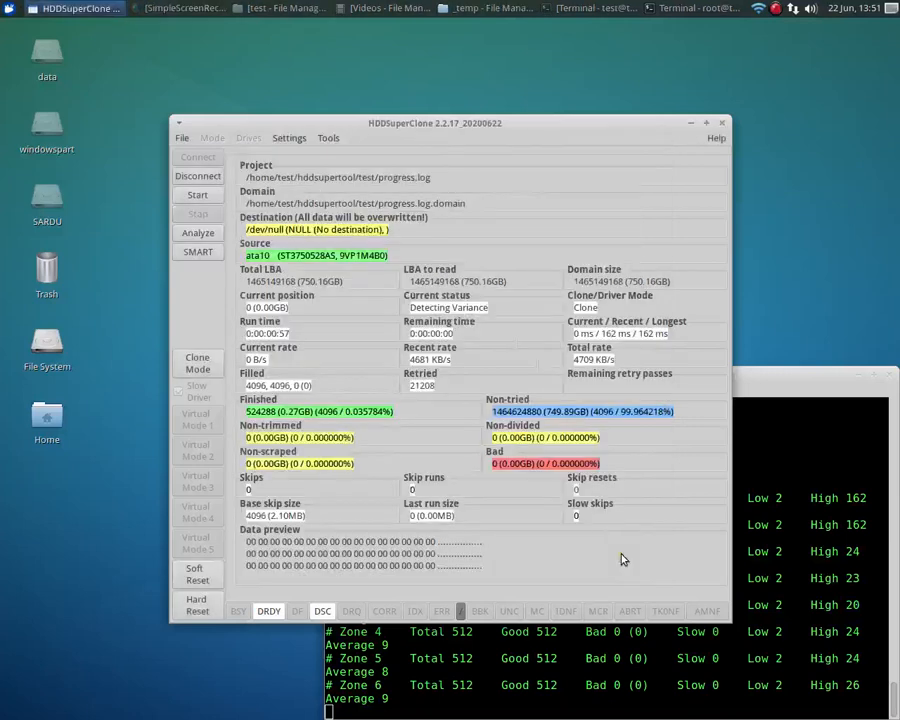
click(200, 233)
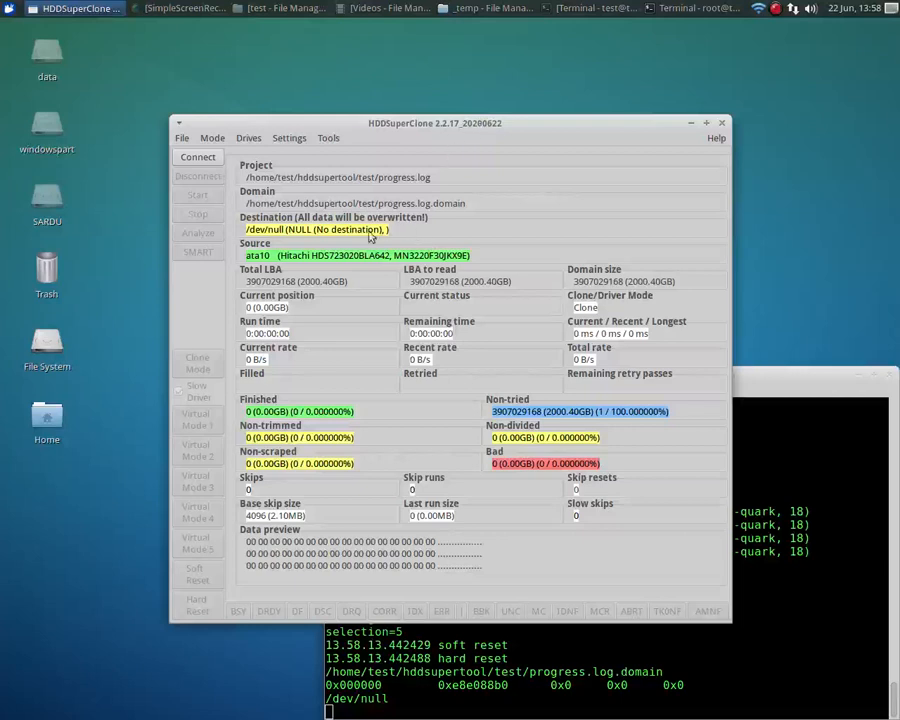
Connect the Hitachi HDS723020BLA642 source drive and review its SMART data
click(199, 158)
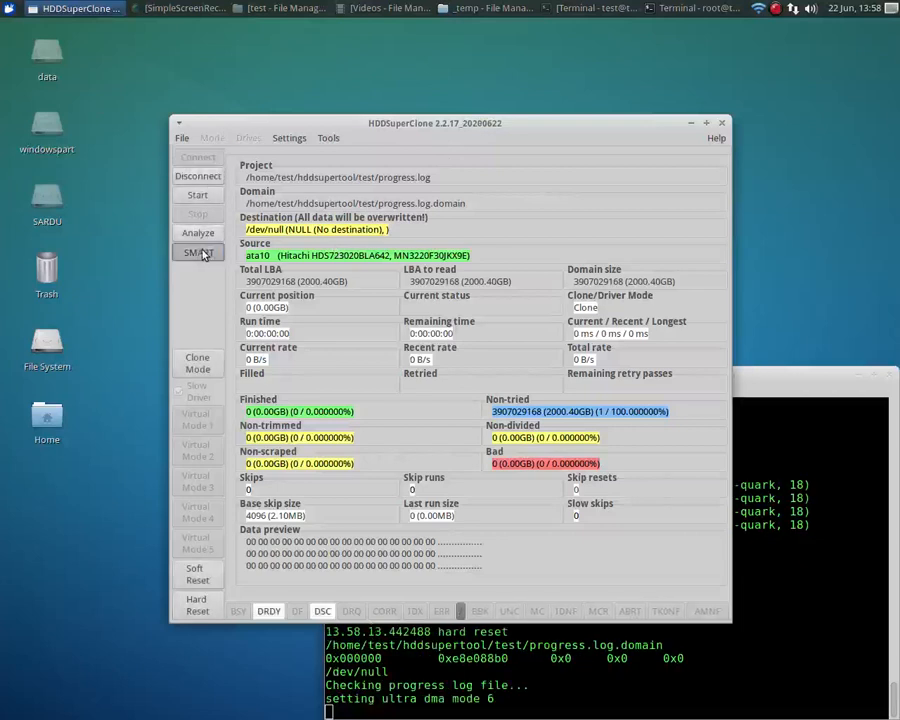
click(199, 253)
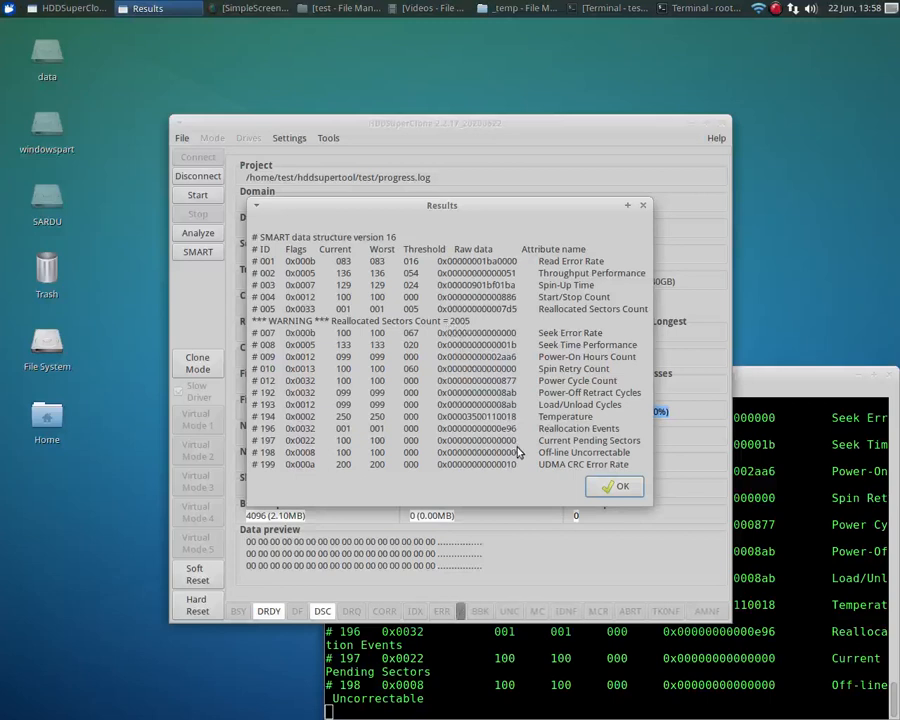
click(621, 488)
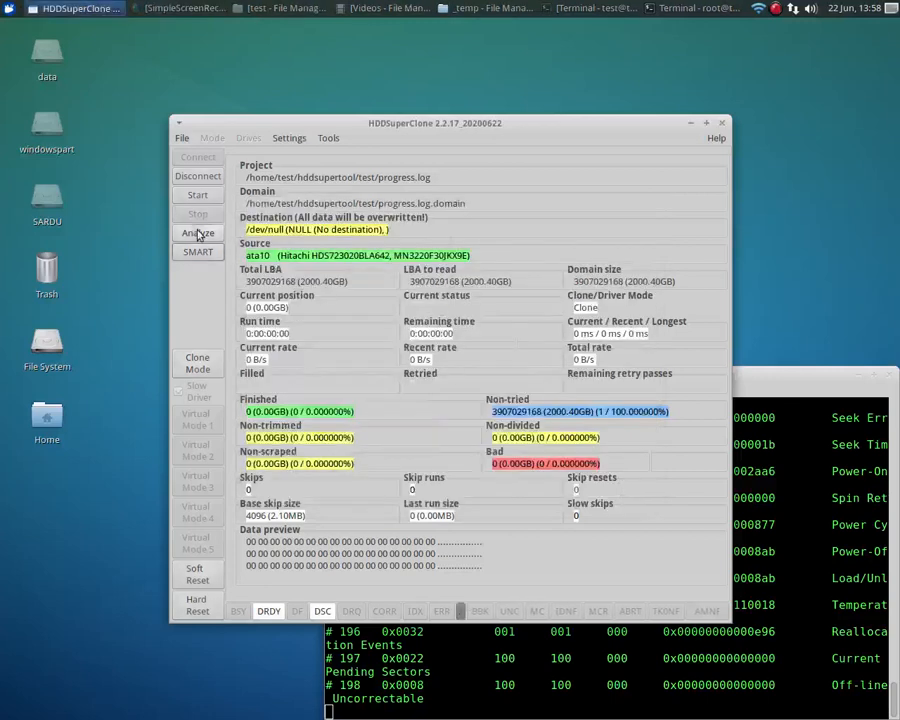
Analyze the Hitachi source drive, dismiss the results and start another analysis
click(197, 233)
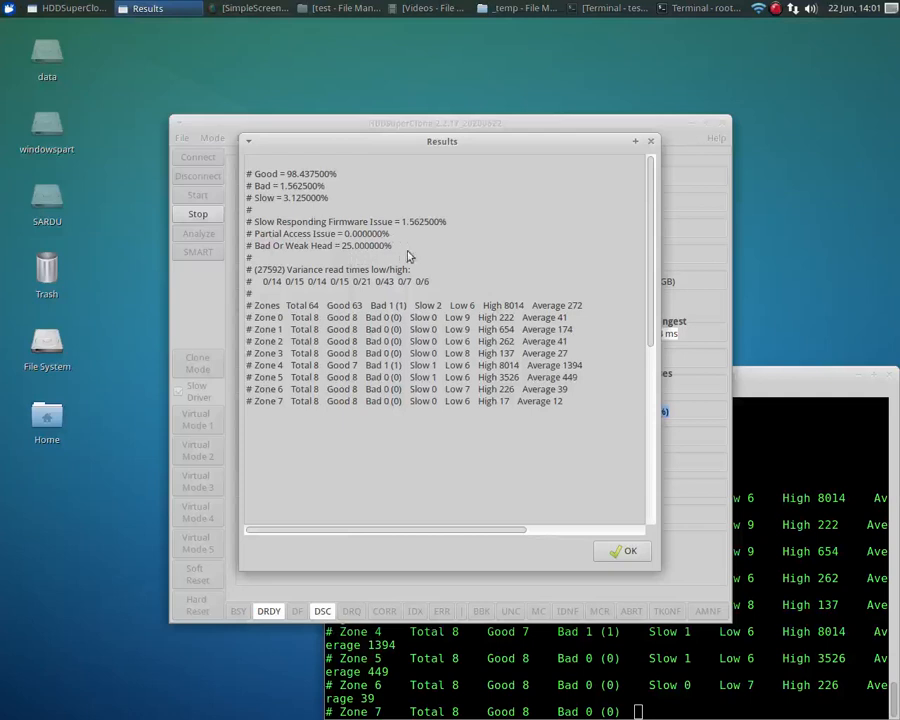
click(628, 552)
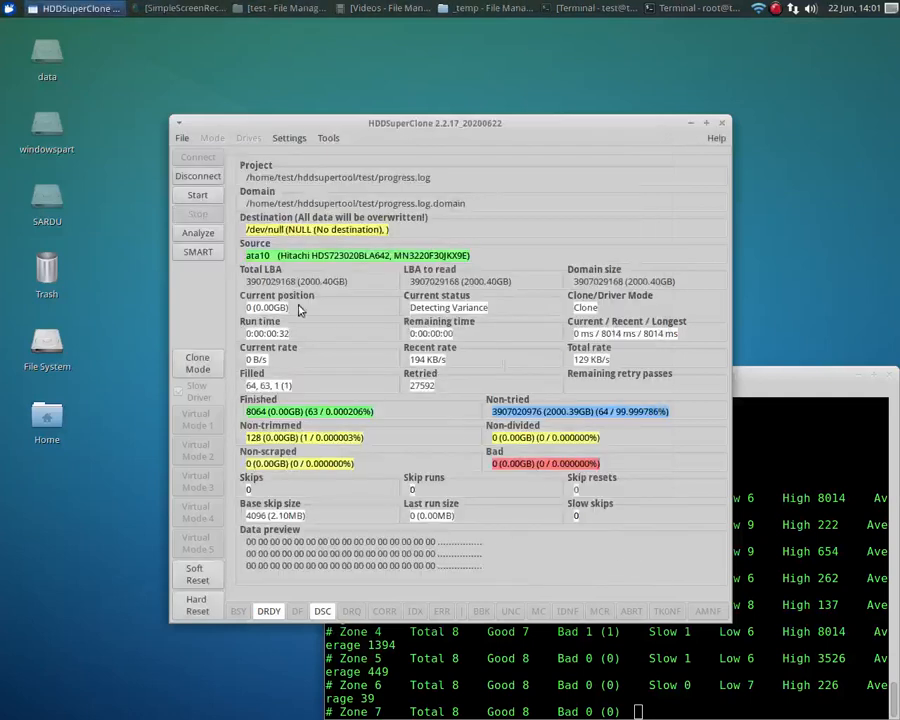
click(190, 234)
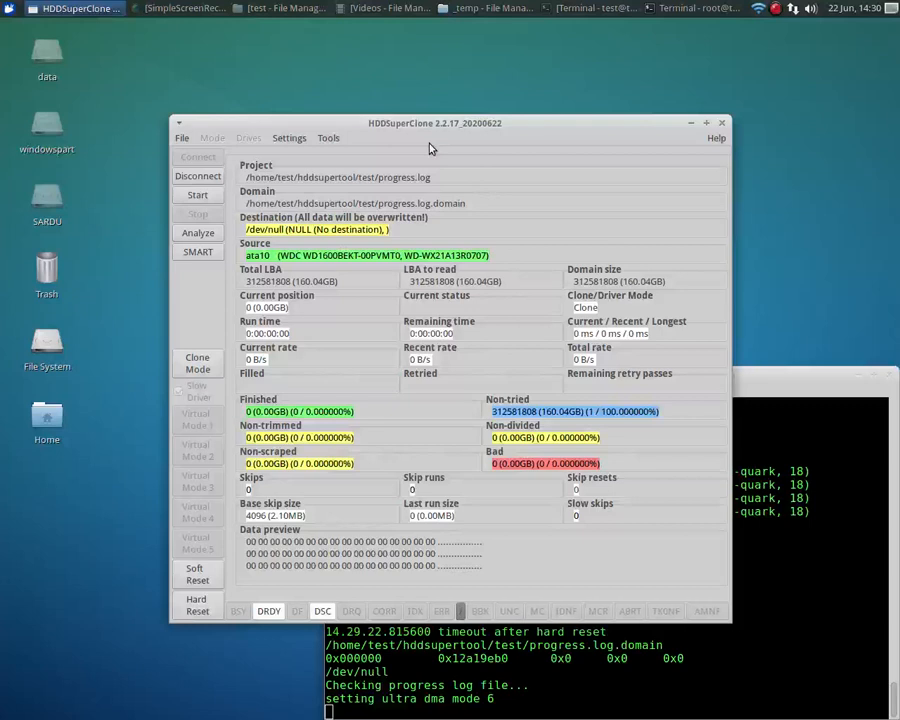
Review the SMART data of the WDC WD1600BEKT-00PVMT0 source drive and run the drive analysis twice
click(197, 254)
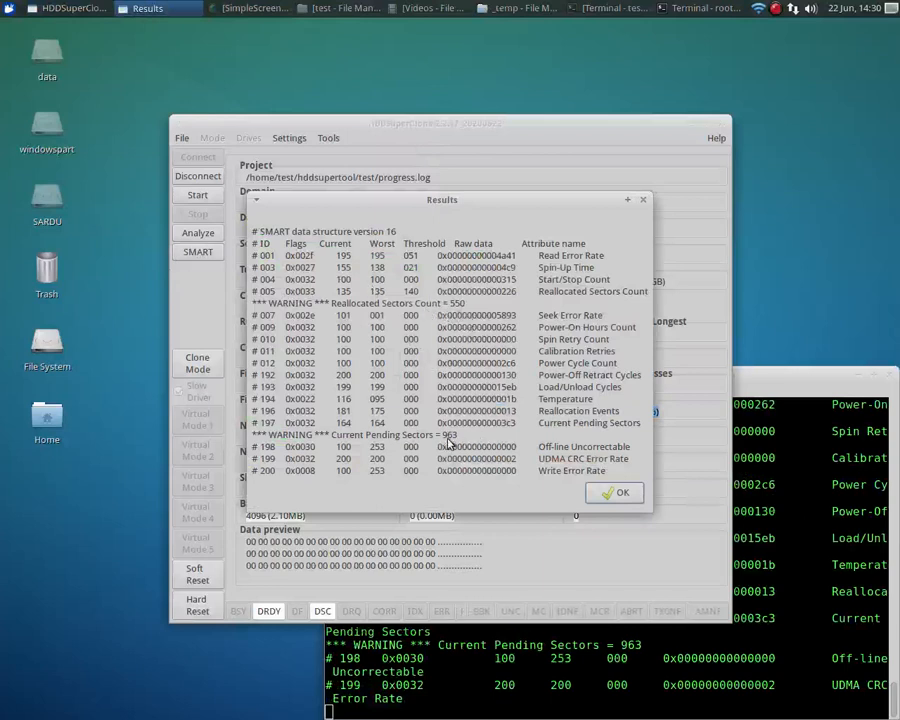
click(619, 494)
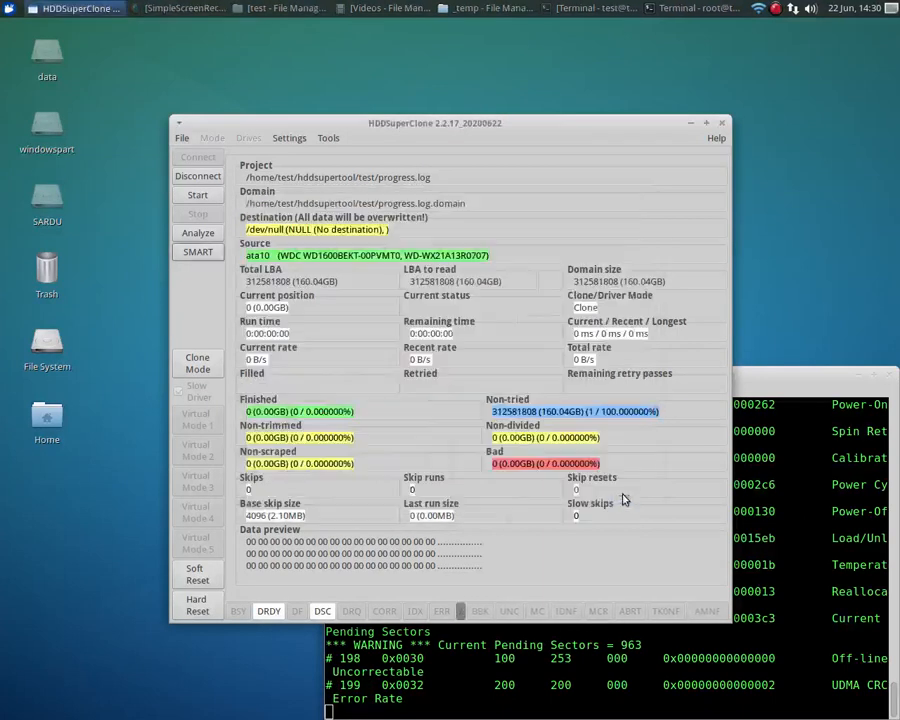
click(198, 234)
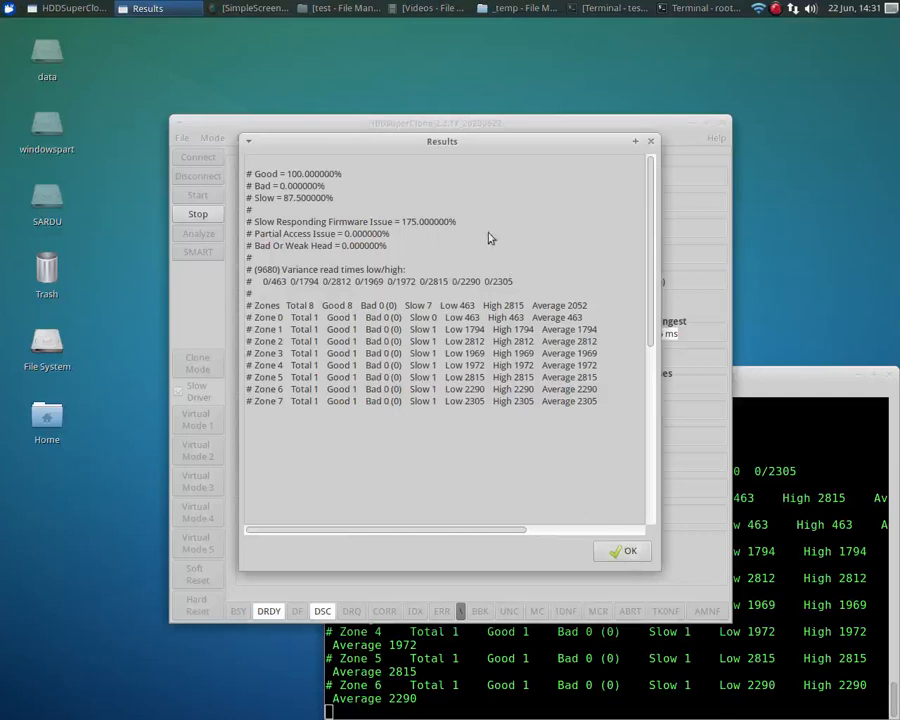
click(622, 555)
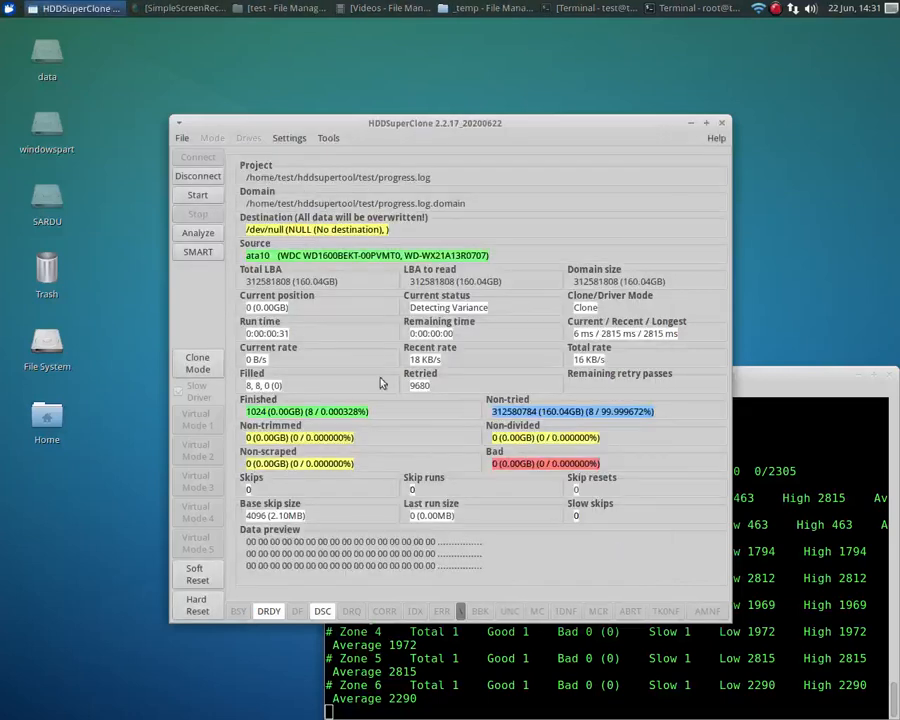
click(201, 235)
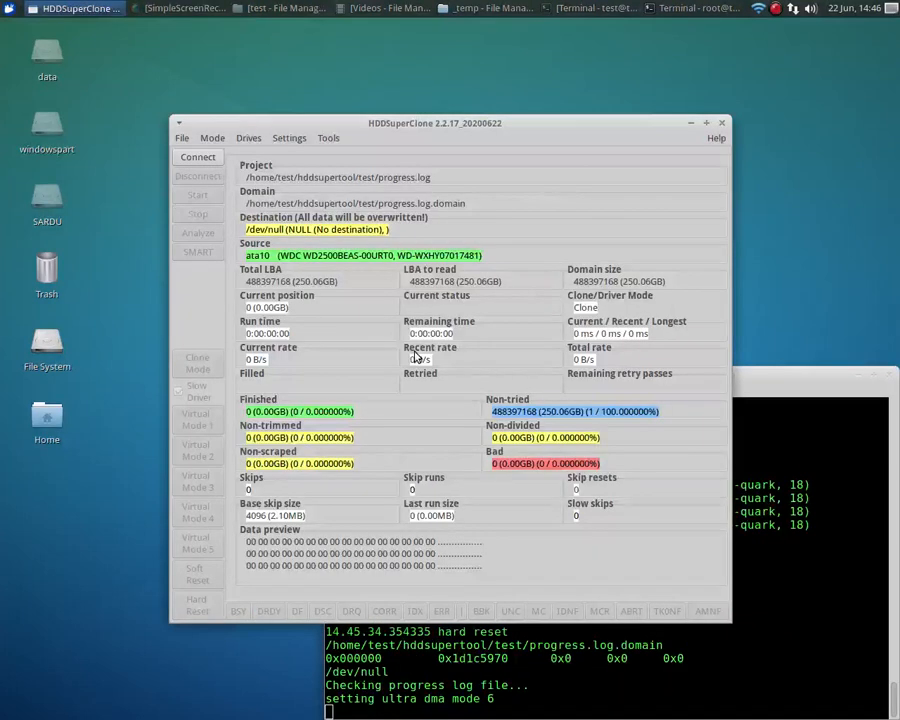
Connect the WDC WD2500BEAS-00URT0 source drive, check its SMART data and start an analysis
click(195, 159)
click(198, 254)
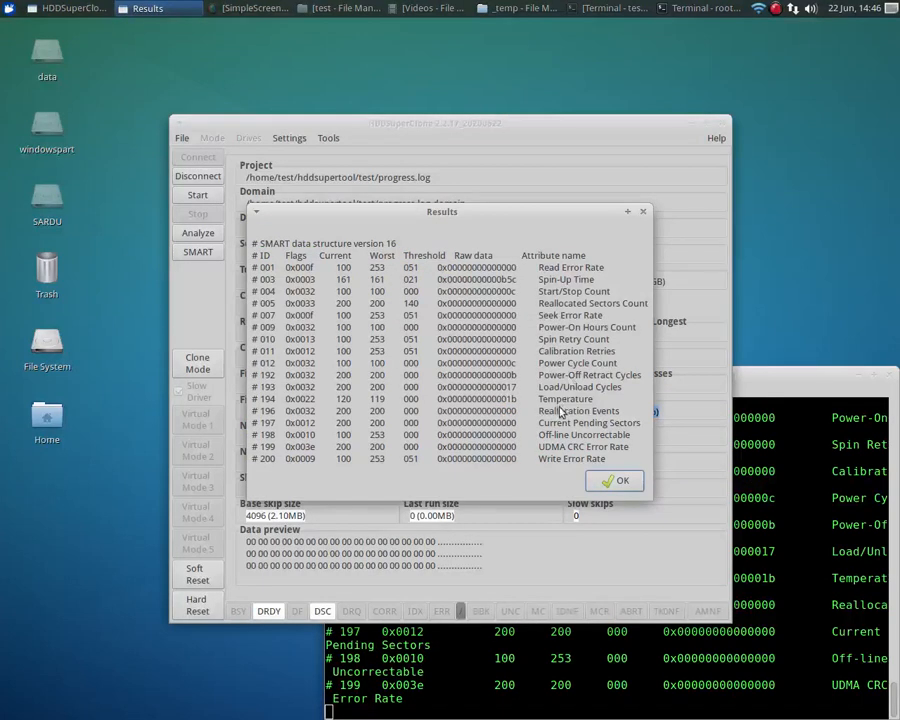
click(620, 484)
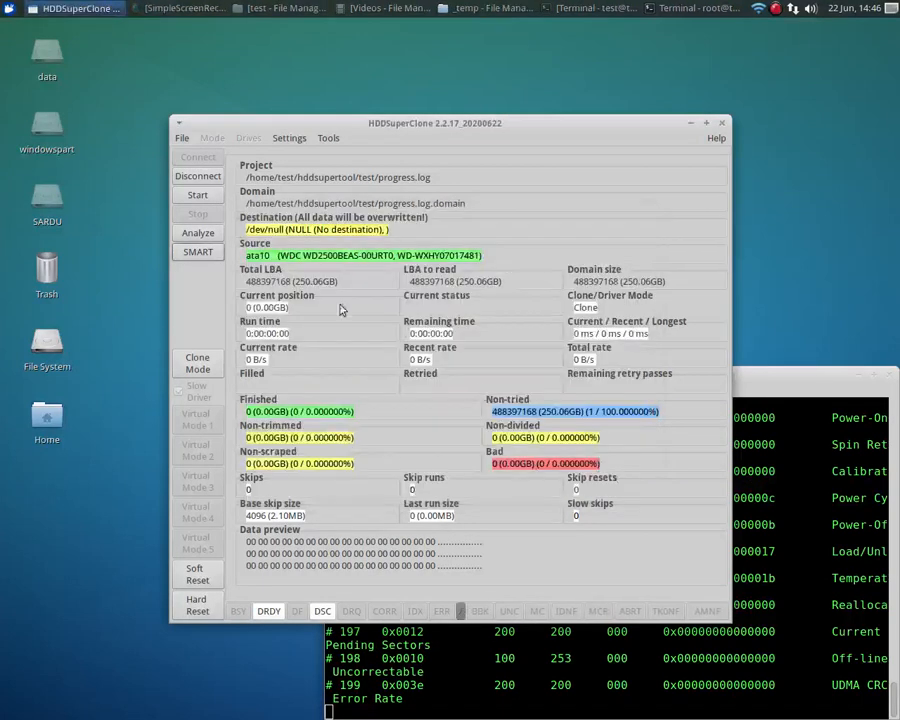
click(198, 236)
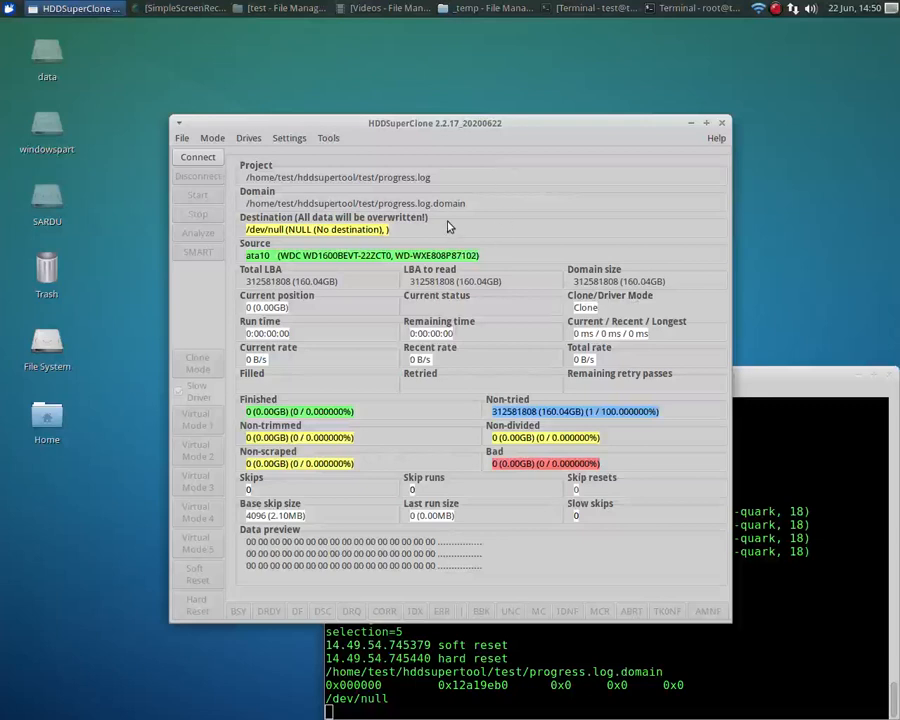
Connect the WDC WD1600BEVT-22ZCT0 source drive and review its SMART data
click(198, 157)
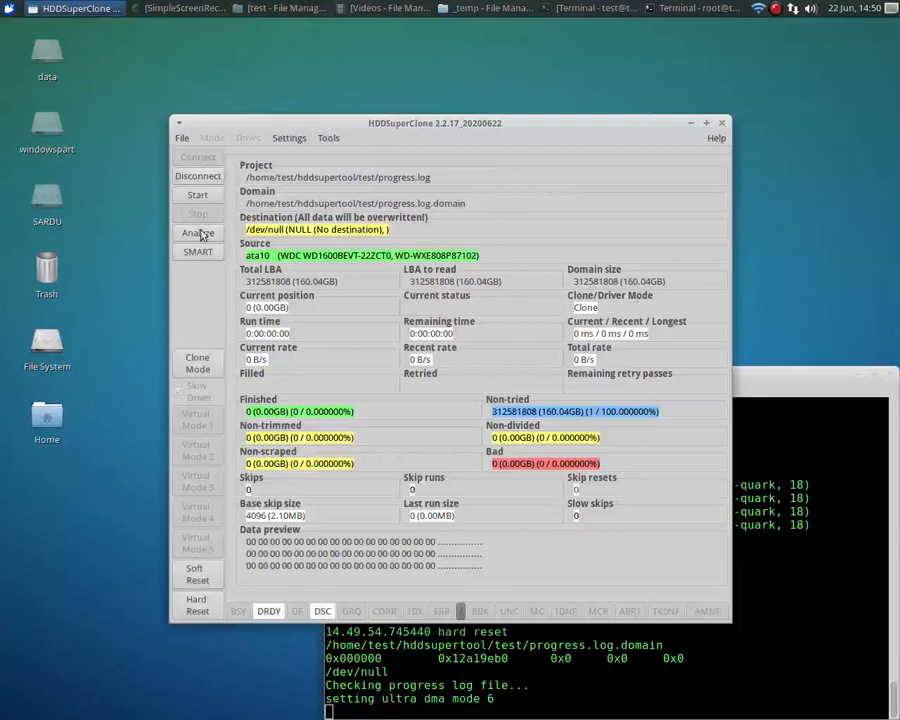
click(199, 250)
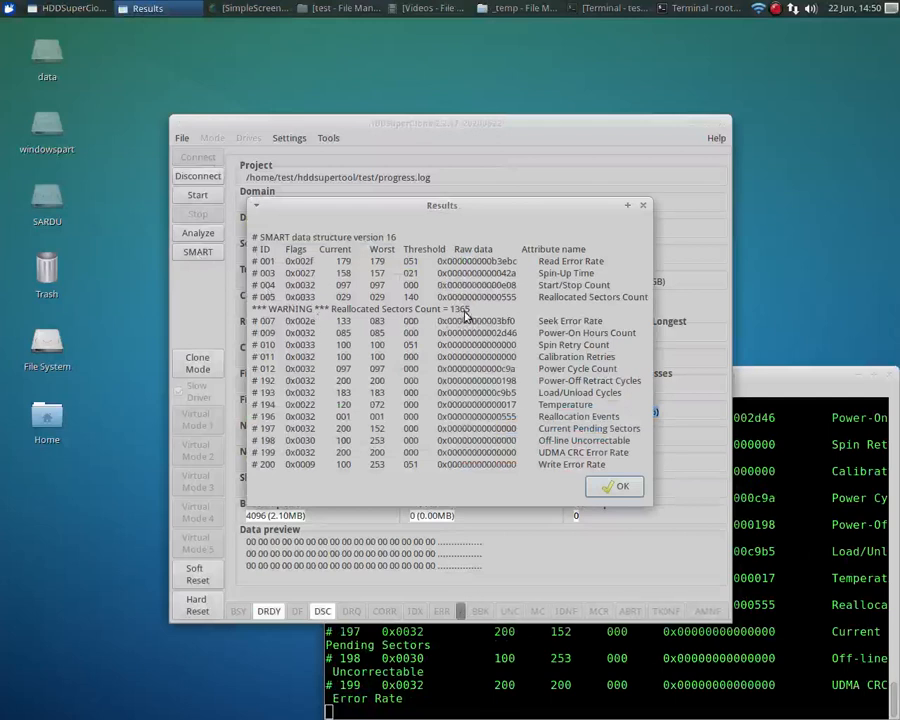
click(618, 487)
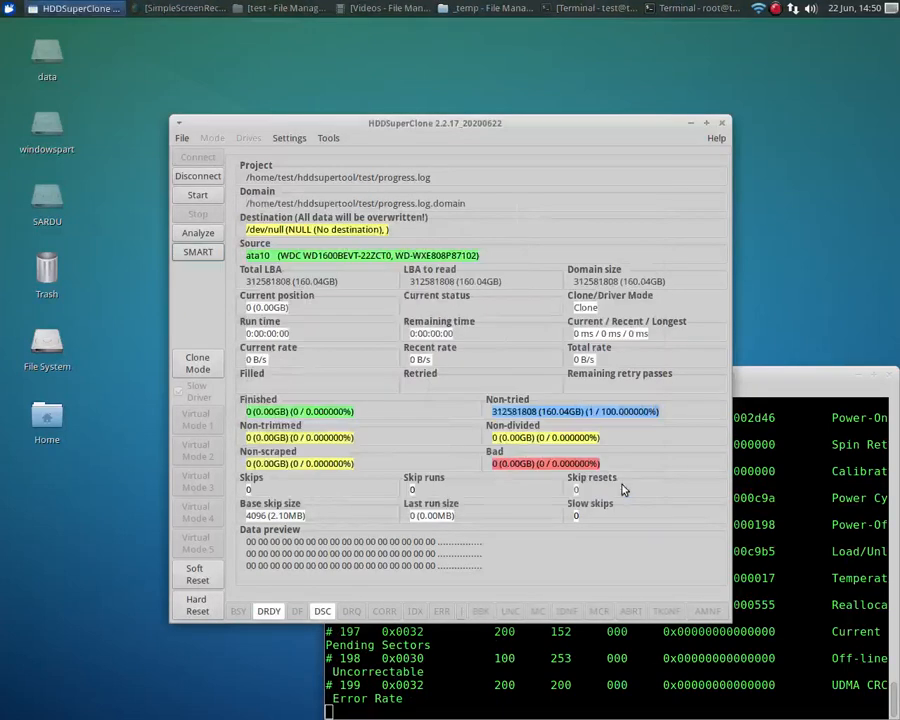
Analyze the WDC WD1600BEVT source drive twice and review the per-zone results of the second run
click(200, 234)
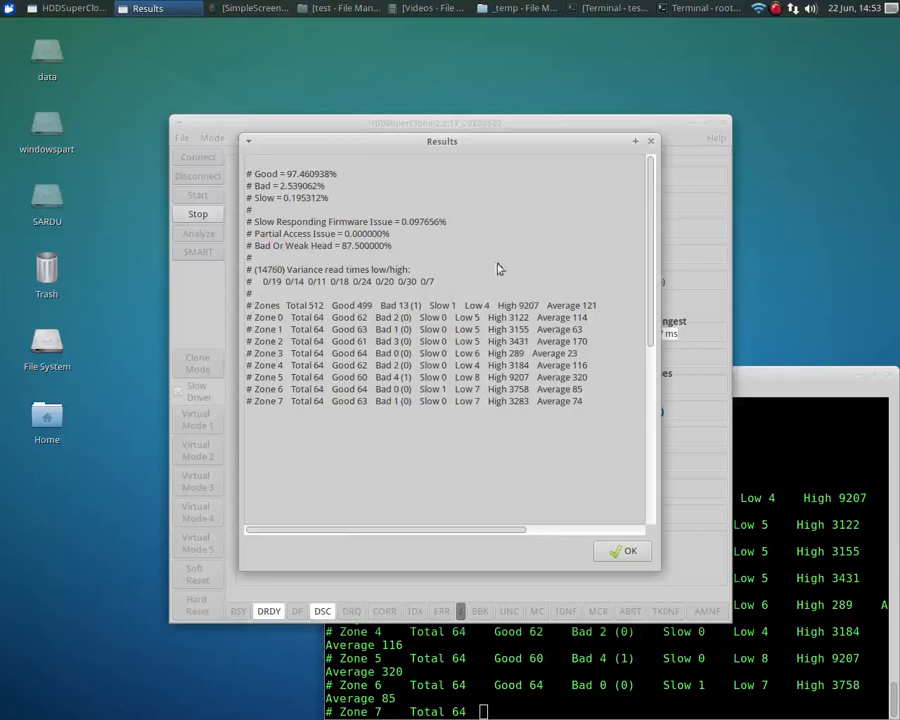
click(625, 553)
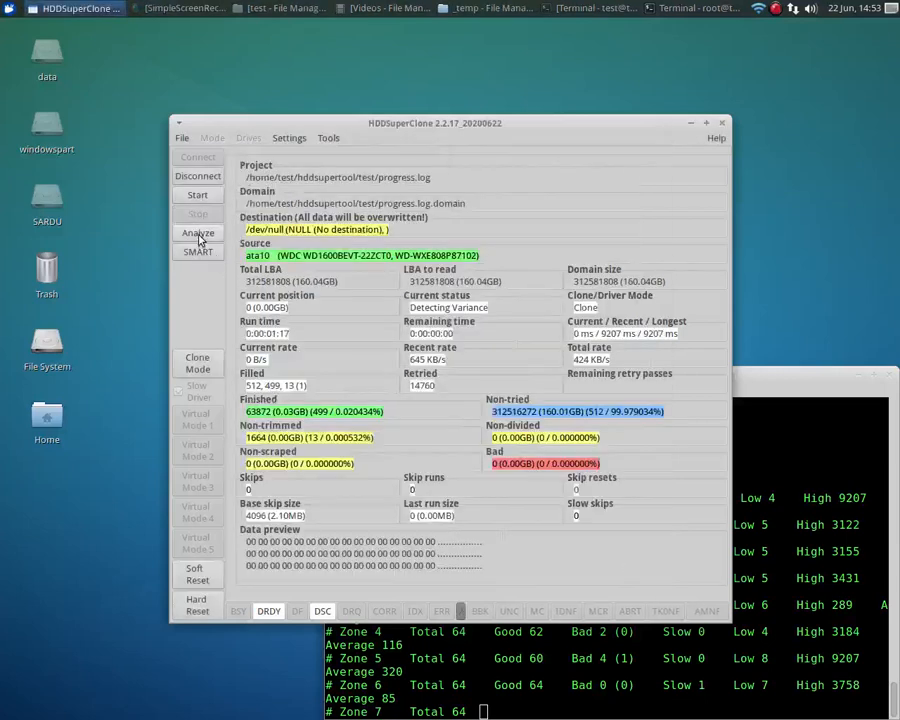
click(198, 235)
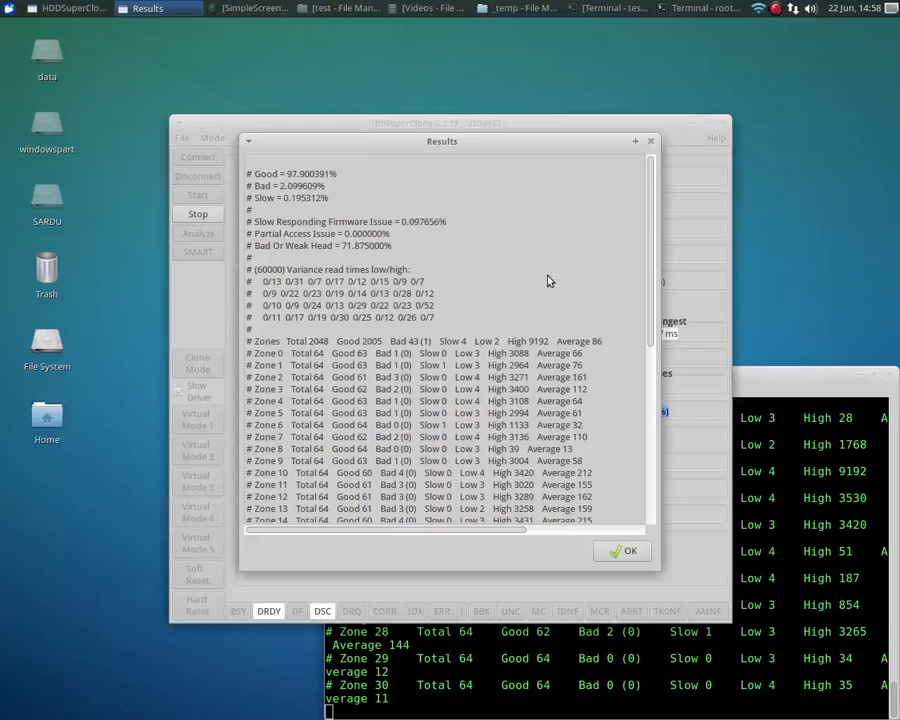
scroll(542, 285, down, 5)
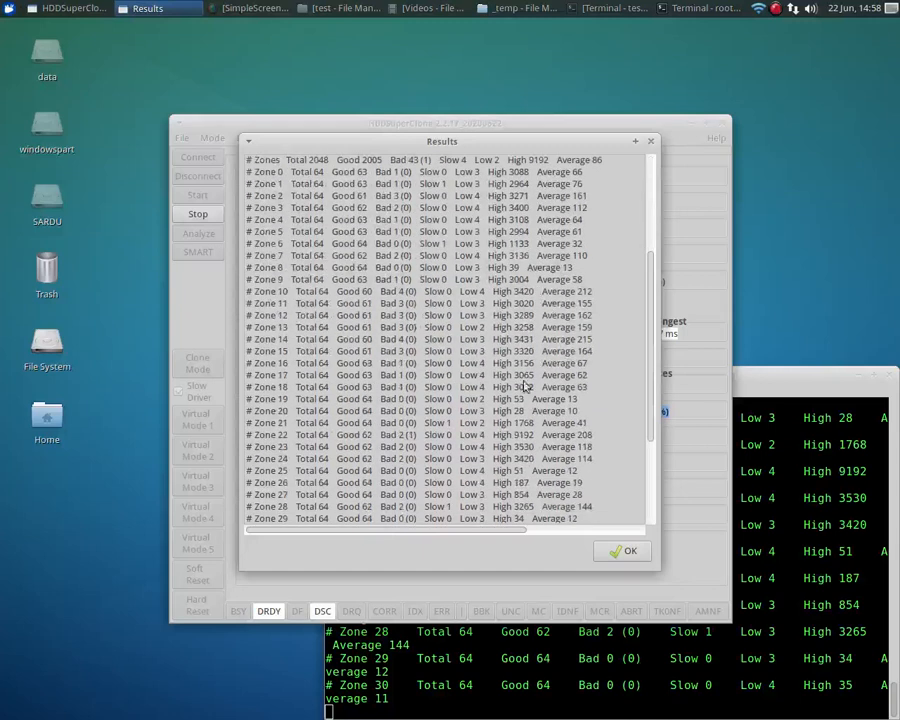
scroll(462, 430, down, 4)
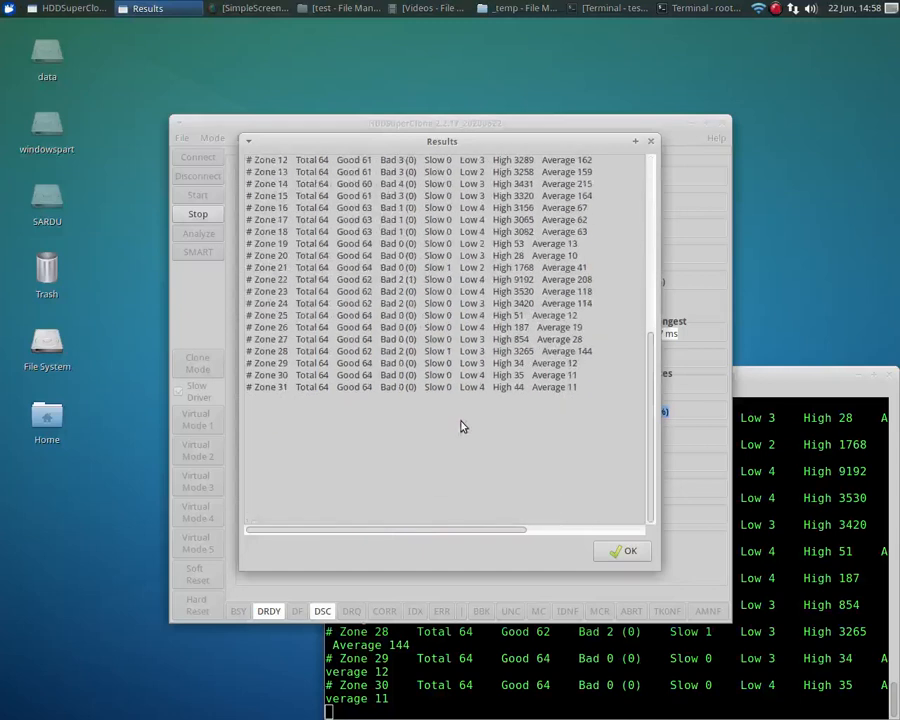
scroll(464, 400, up, 9)
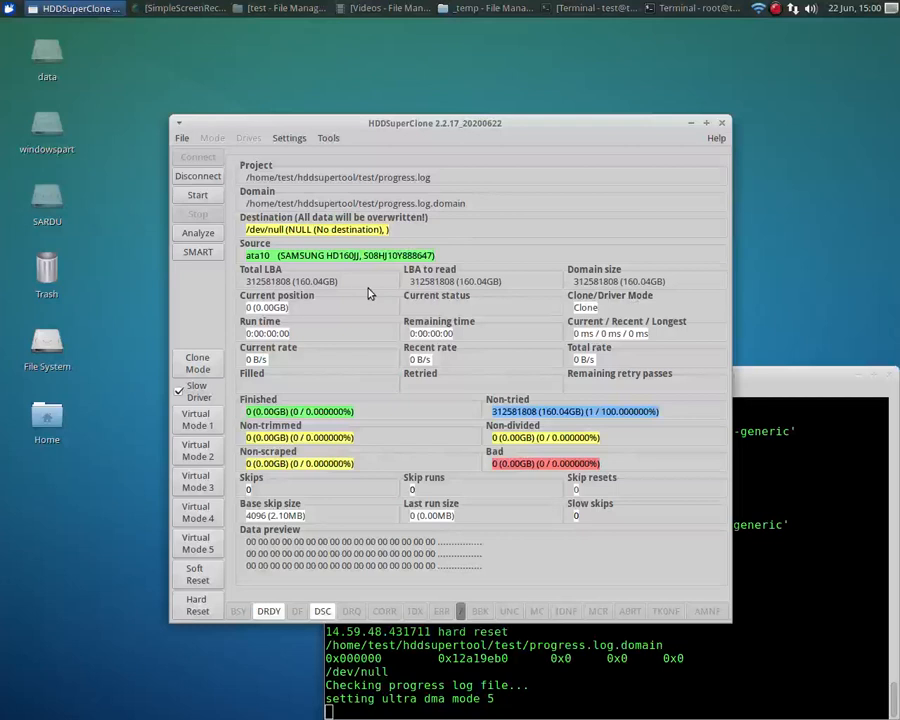
Review the SMART data of the SAMSUNG HD160JJ source drive and run a first analysis
click(201, 253)
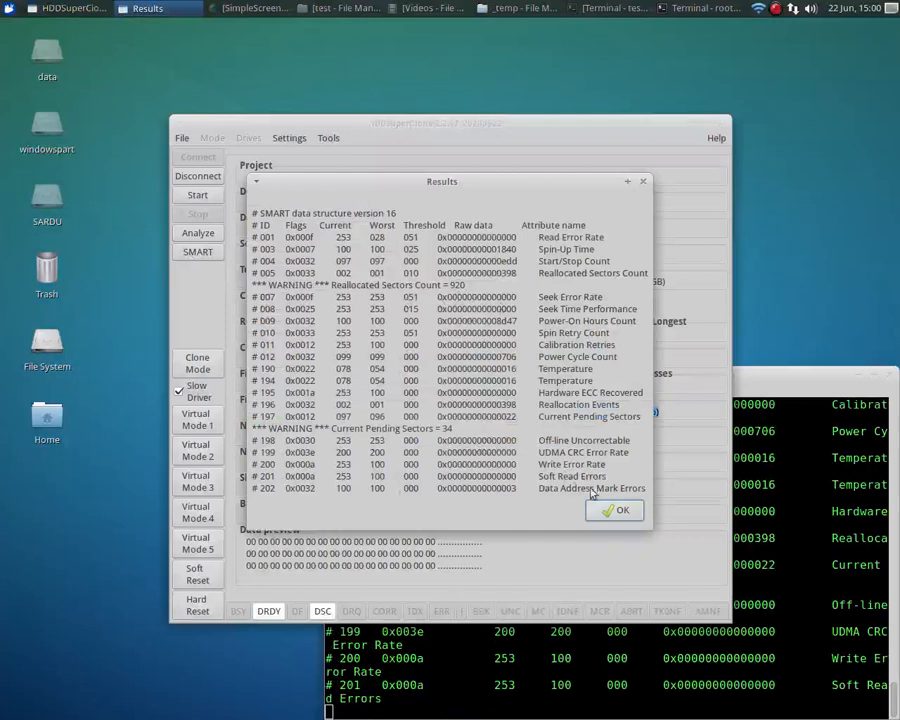
click(618, 512)
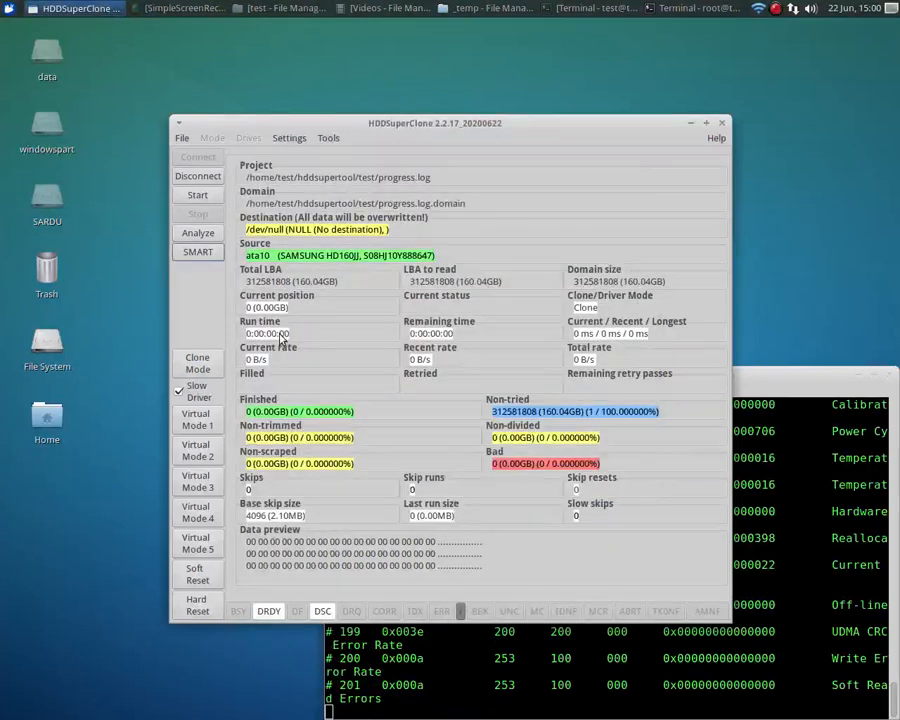
click(198, 233)
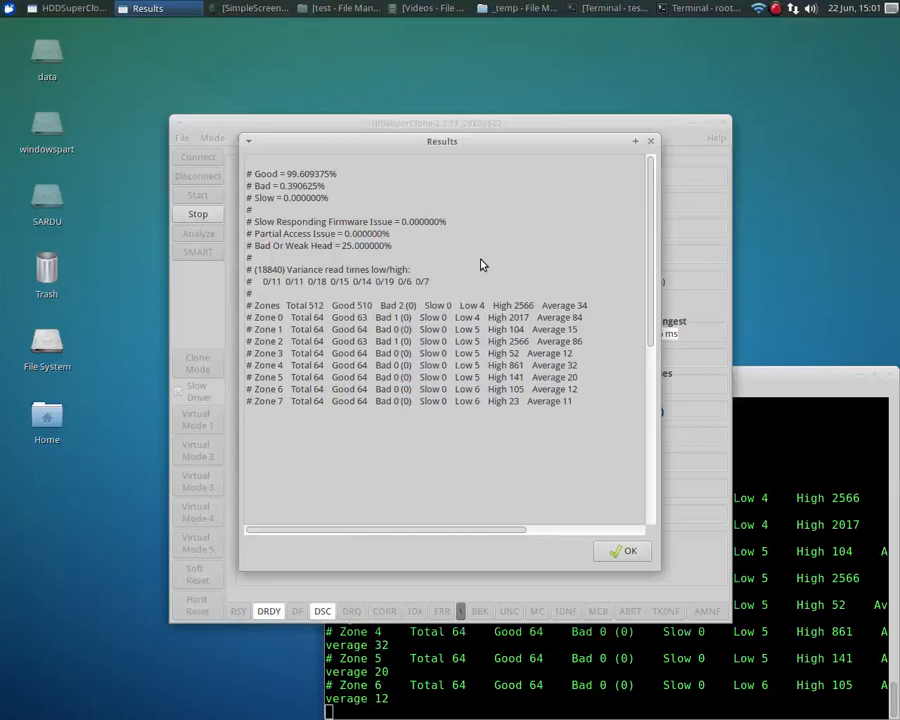
click(630, 552)
Run a second analysis of the Samsung source drive and review its results for all zones
click(199, 233)
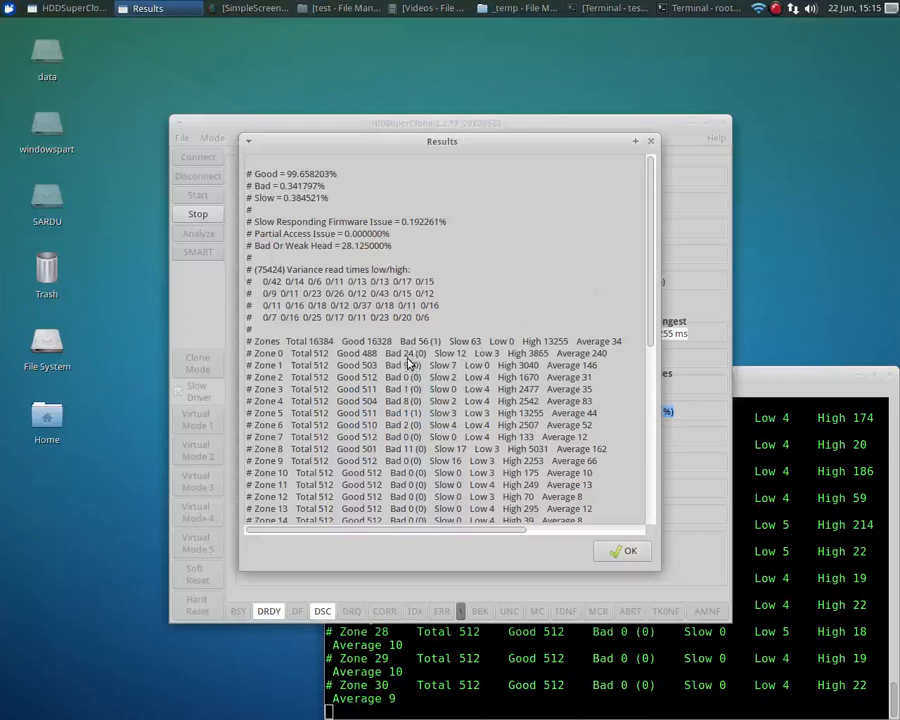
scroll(490, 275, down, 6)
scroll(530, 282, up, 6)
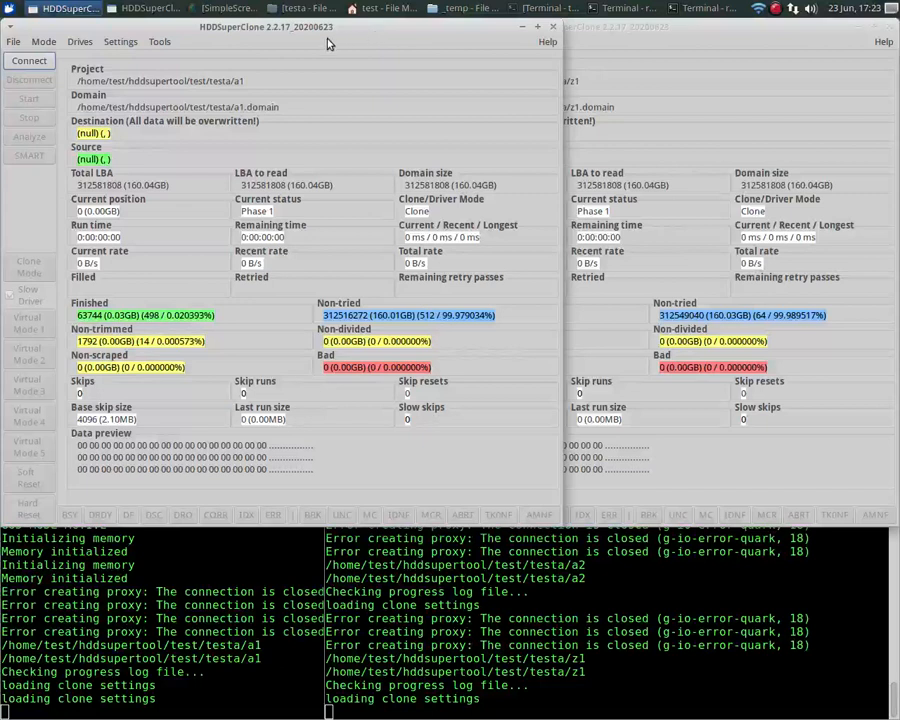
Open the clone settings of the a1 project to examine its phase, skip and bad-head options
click(121, 43)
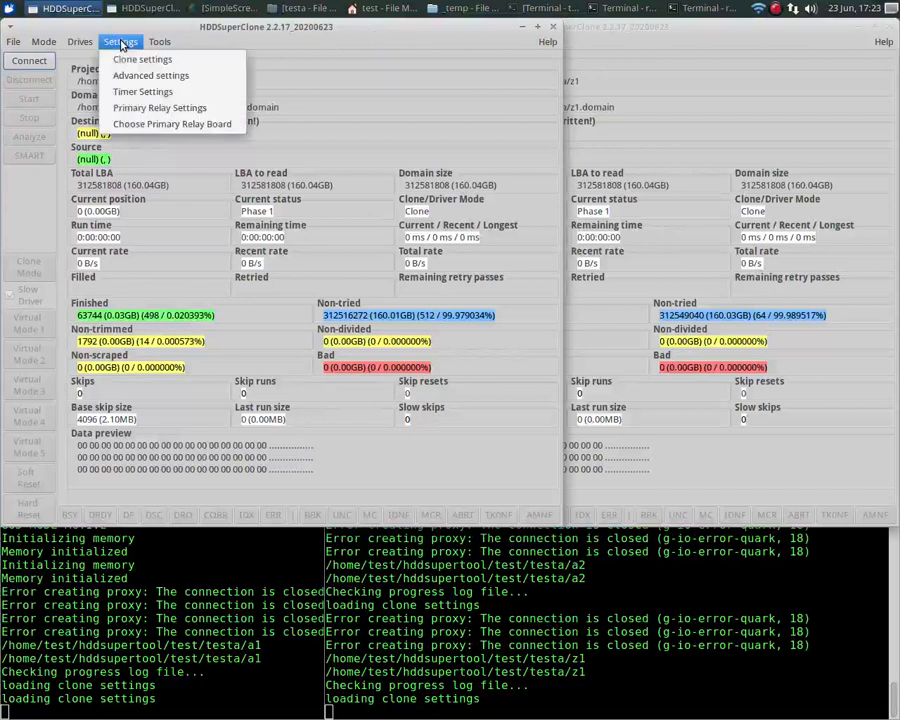
click(133, 60)
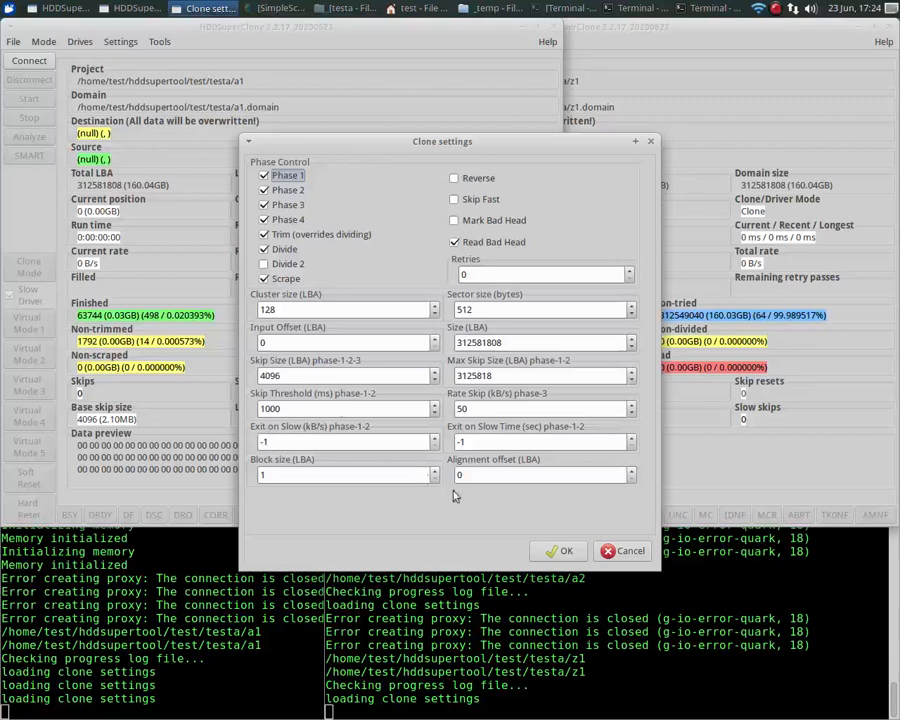
Close the a1 clone settings without changes and display the project's analyze results, moved clear of the z1 project window
click(627, 551)
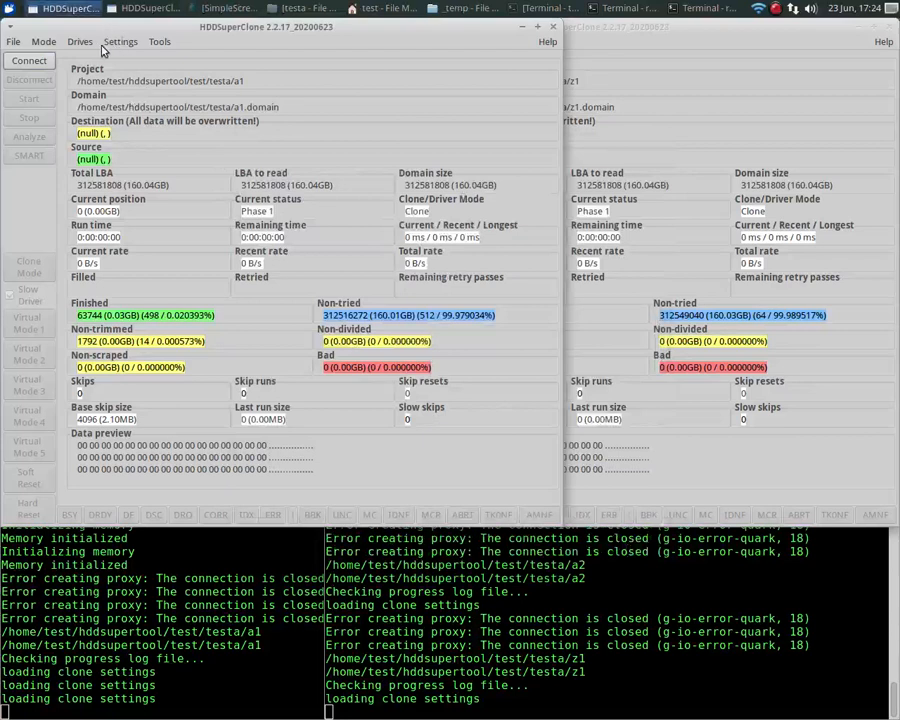
click(158, 44)
click(187, 126)
drag(452, 145, 212, 86)
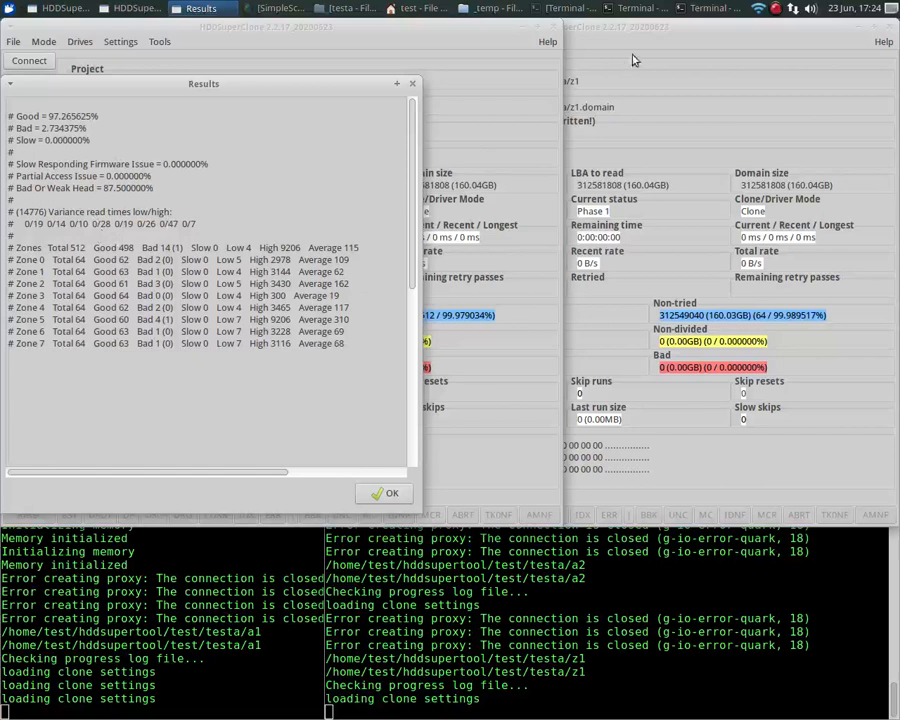
Examine the clone settings of the z1 project, including cluster size and skip threshold, and close them without changes
click(651, 29)
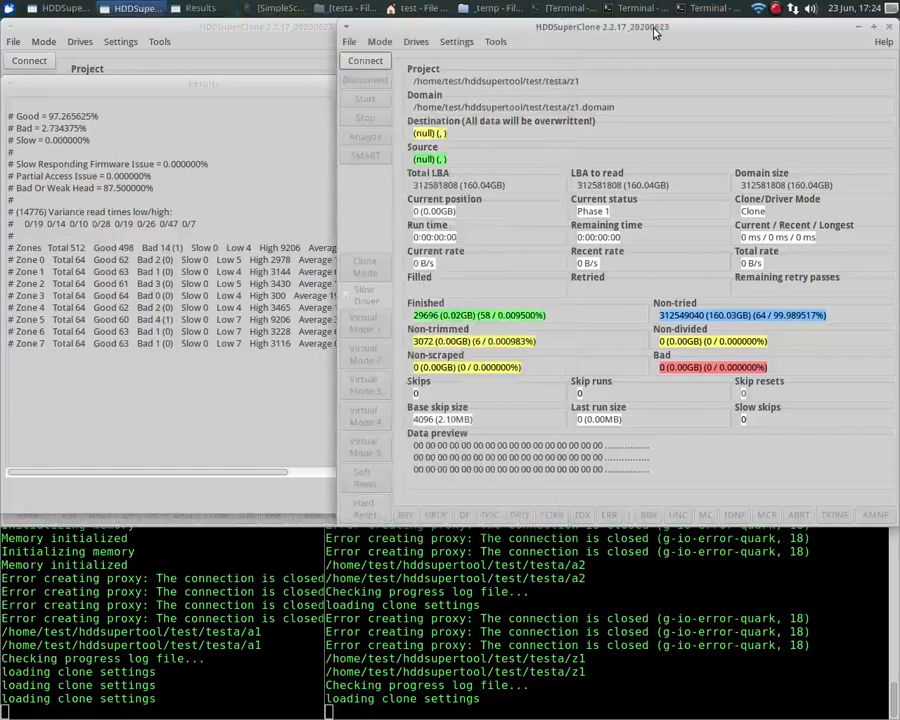
click(458, 42)
click(479, 60)
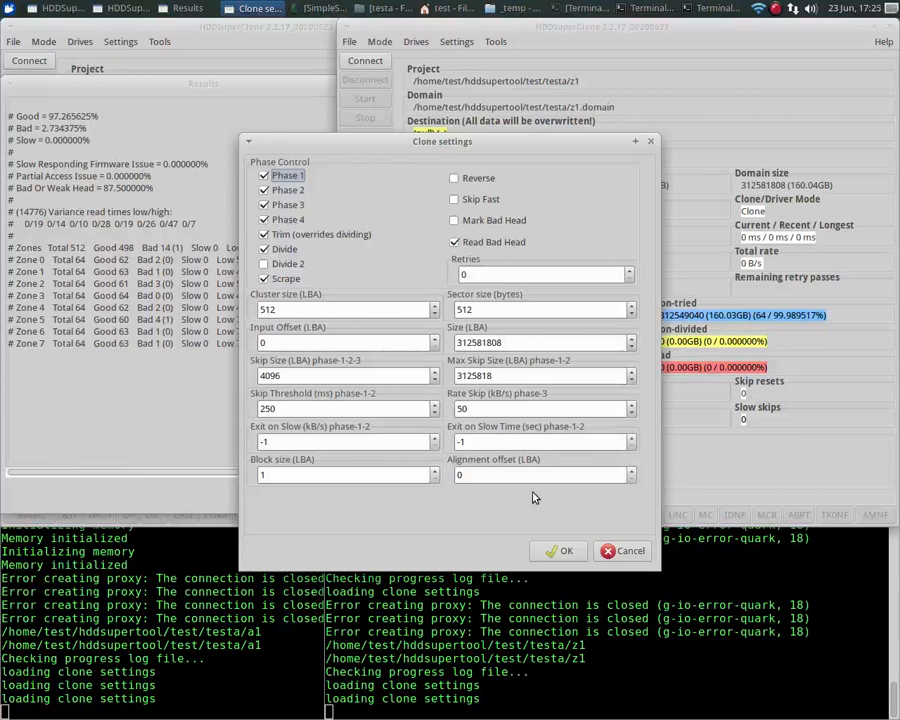
click(631, 553)
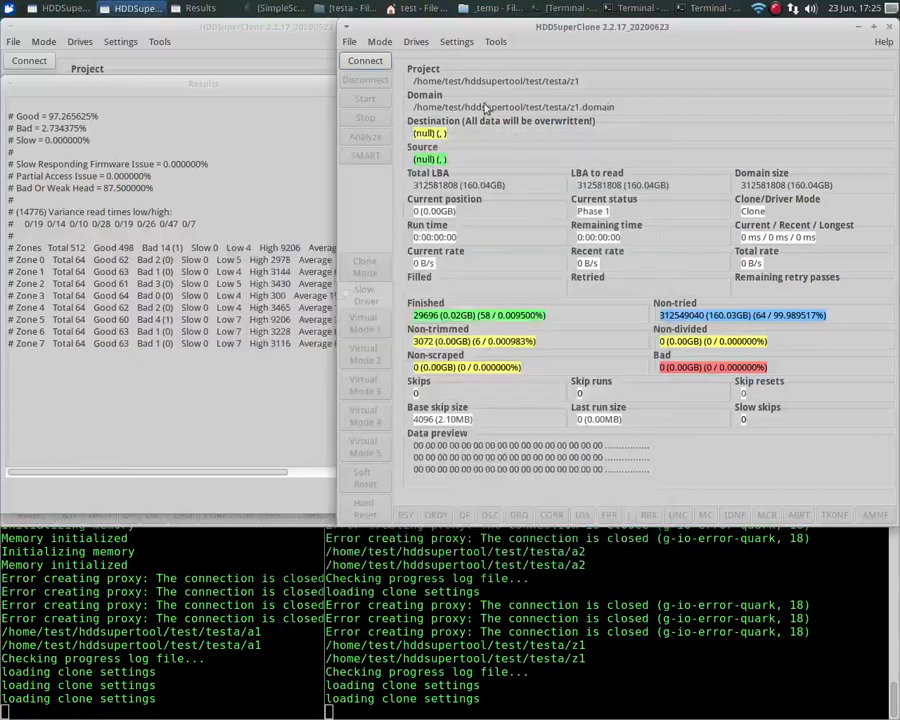
Display the analyze results of the z1 project and place them beside the a1 results to compare both
click(496, 42)
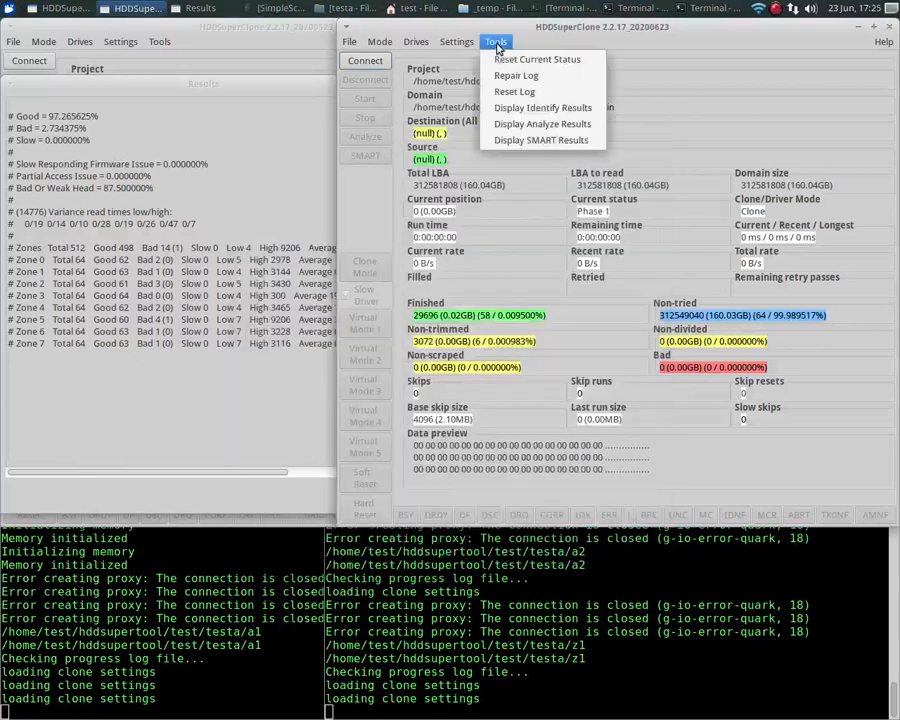
click(542, 124)
drag(460, 142, 646, 81)
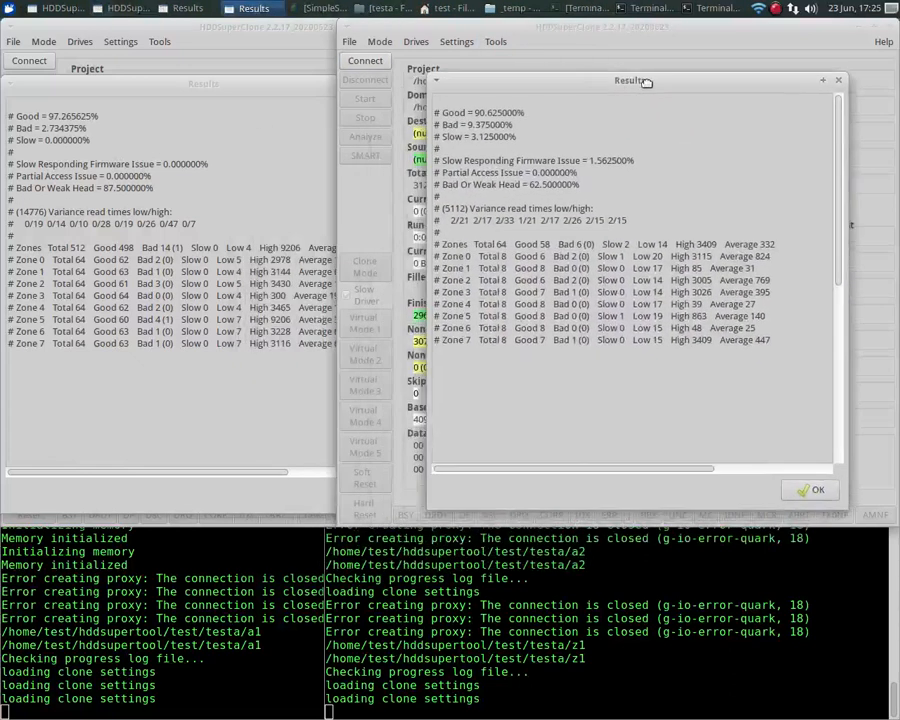
click(262, 86)
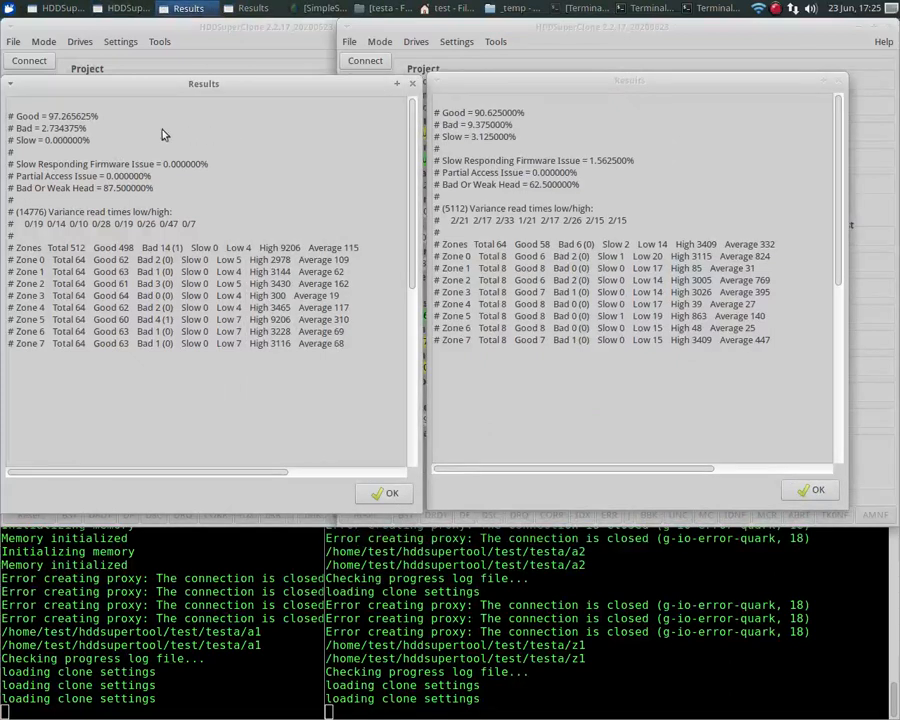